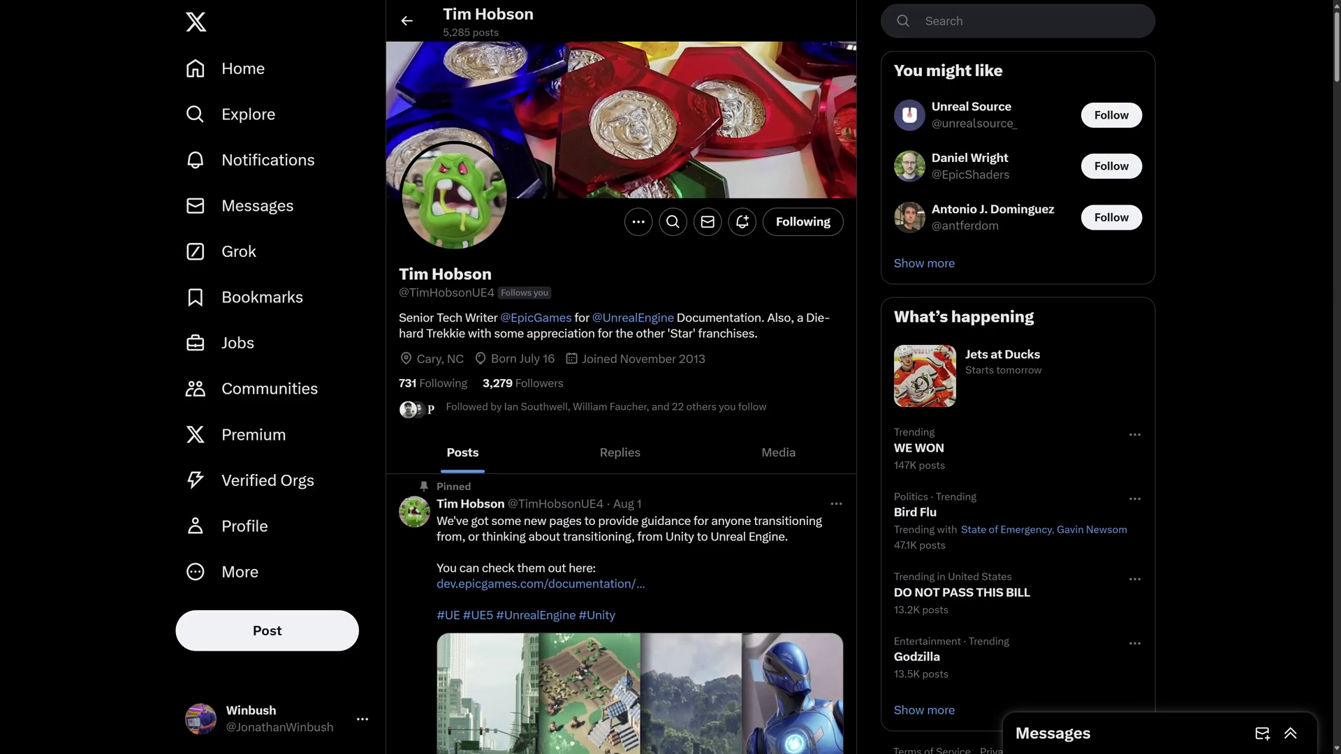
scroll(621, 419, "down", 5)
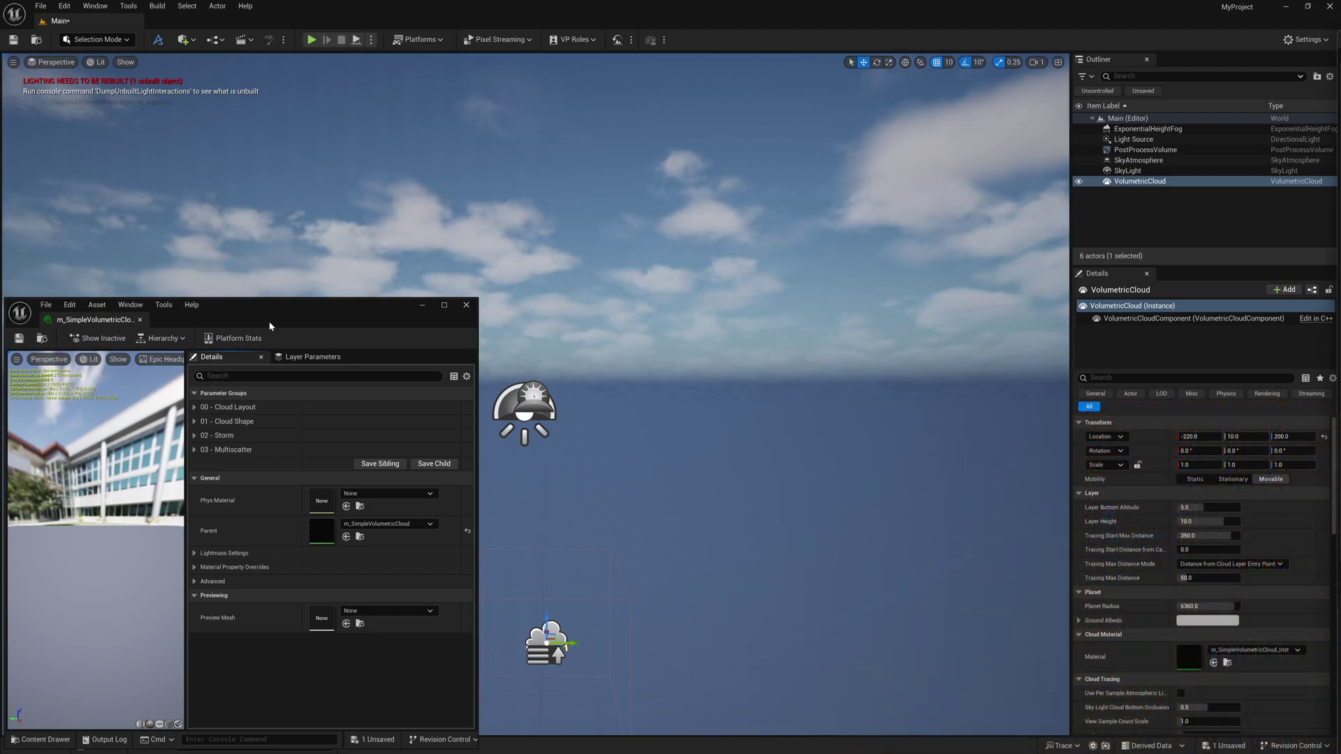
Enable the StormClouds parameter in the cloud material instance's Storm group and set it to 1.0.
left_click(195, 436)
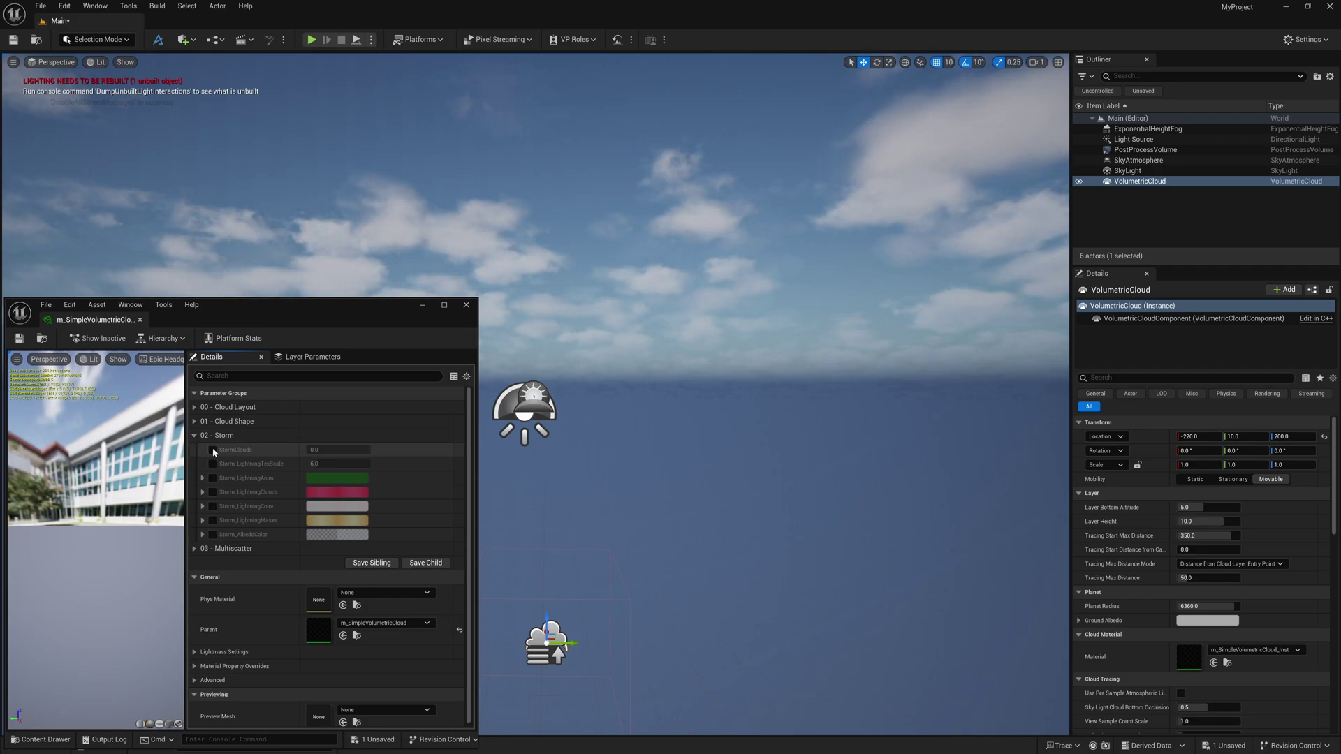
left_click(213, 451)
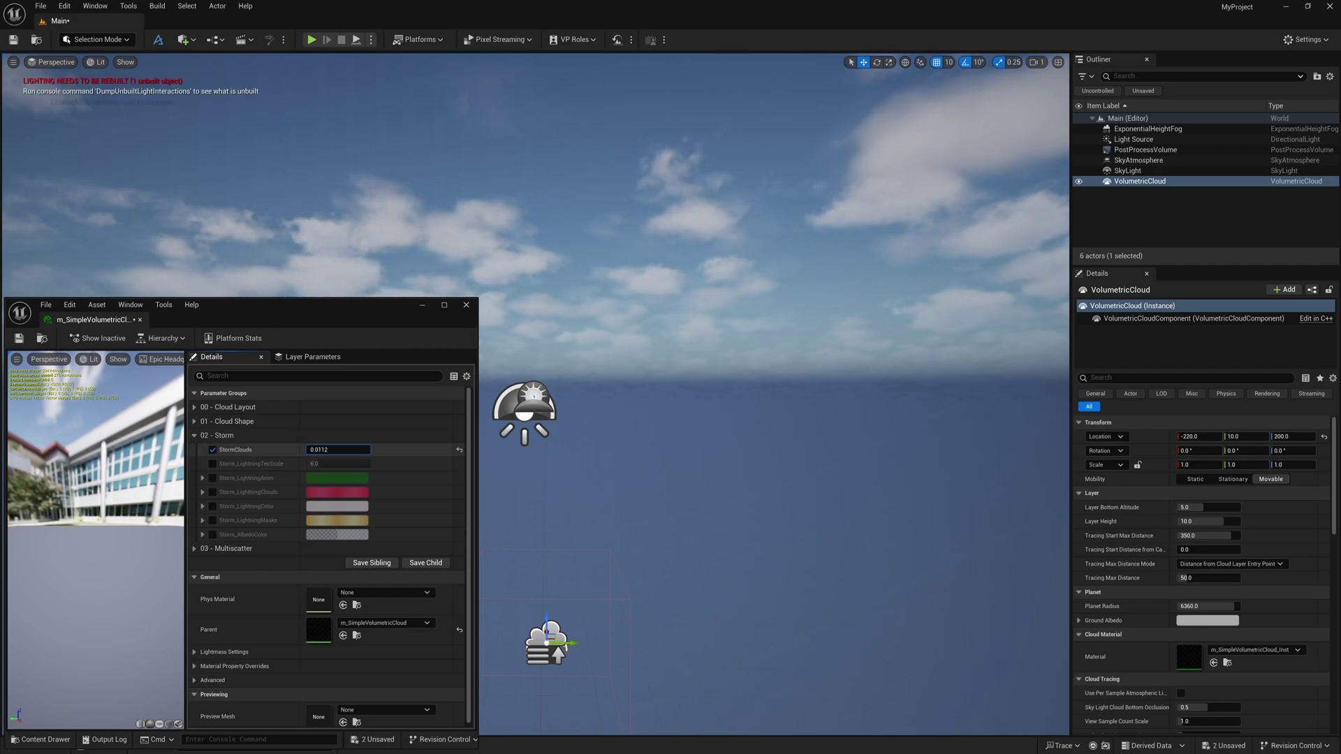
left_click_drag(308, 450, 370, 451)
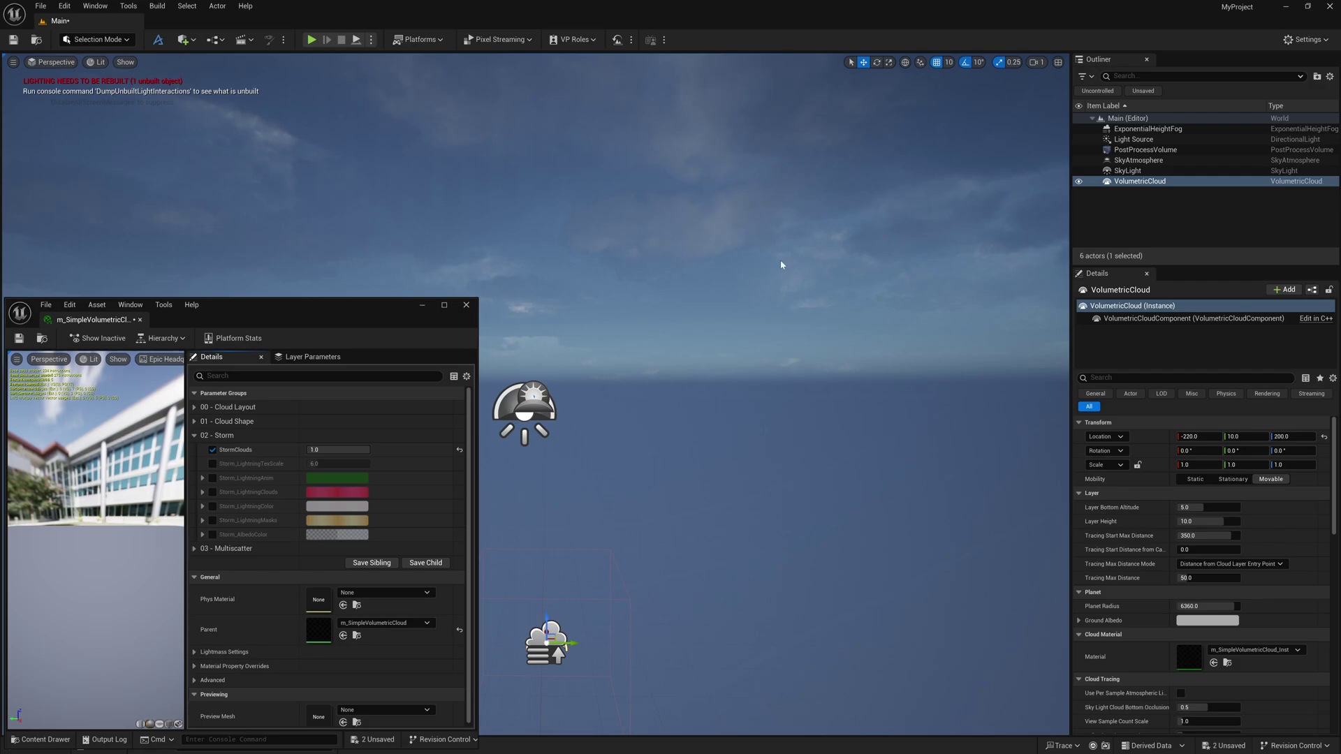
Reset the Light Source's rotation and set it to -6° on Y and 157° on Z for a low sunset sun.
left_click(1136, 140)
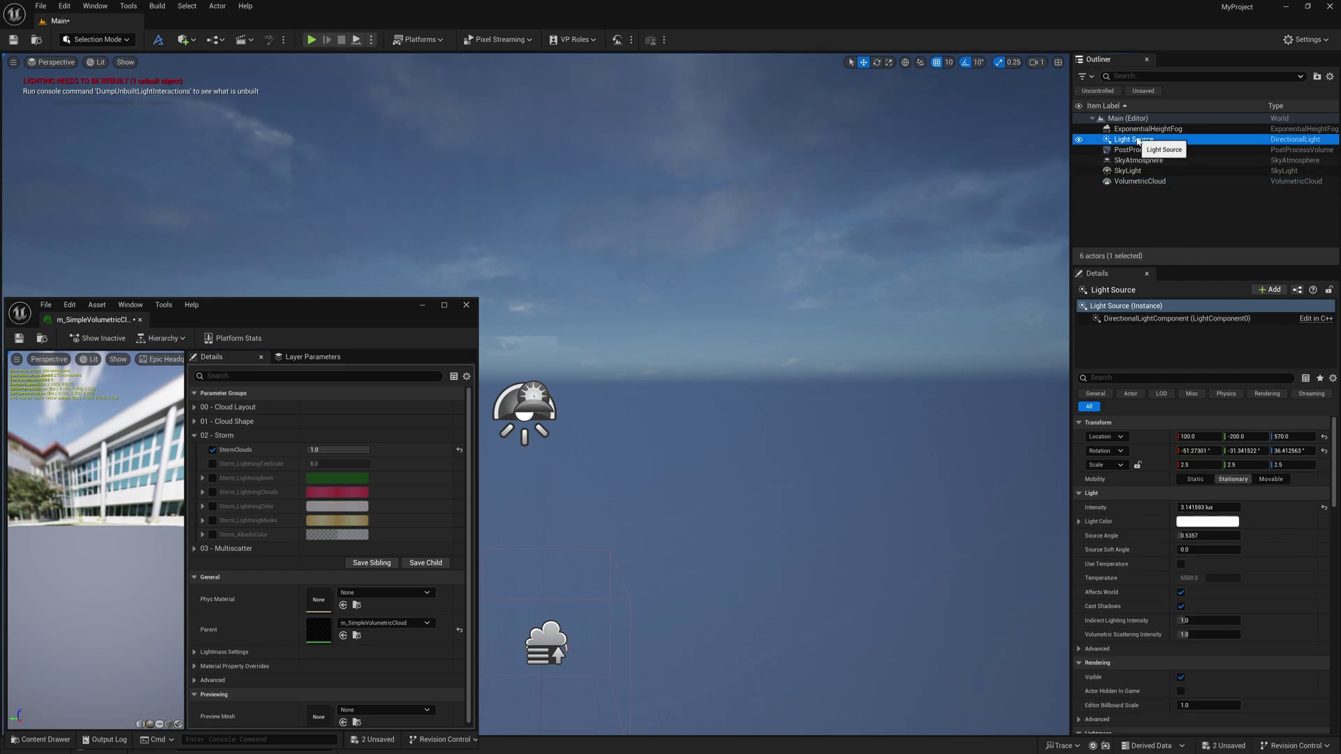
left_click(1323, 453)
left_click_drag(1285, 449, 1330, 449)
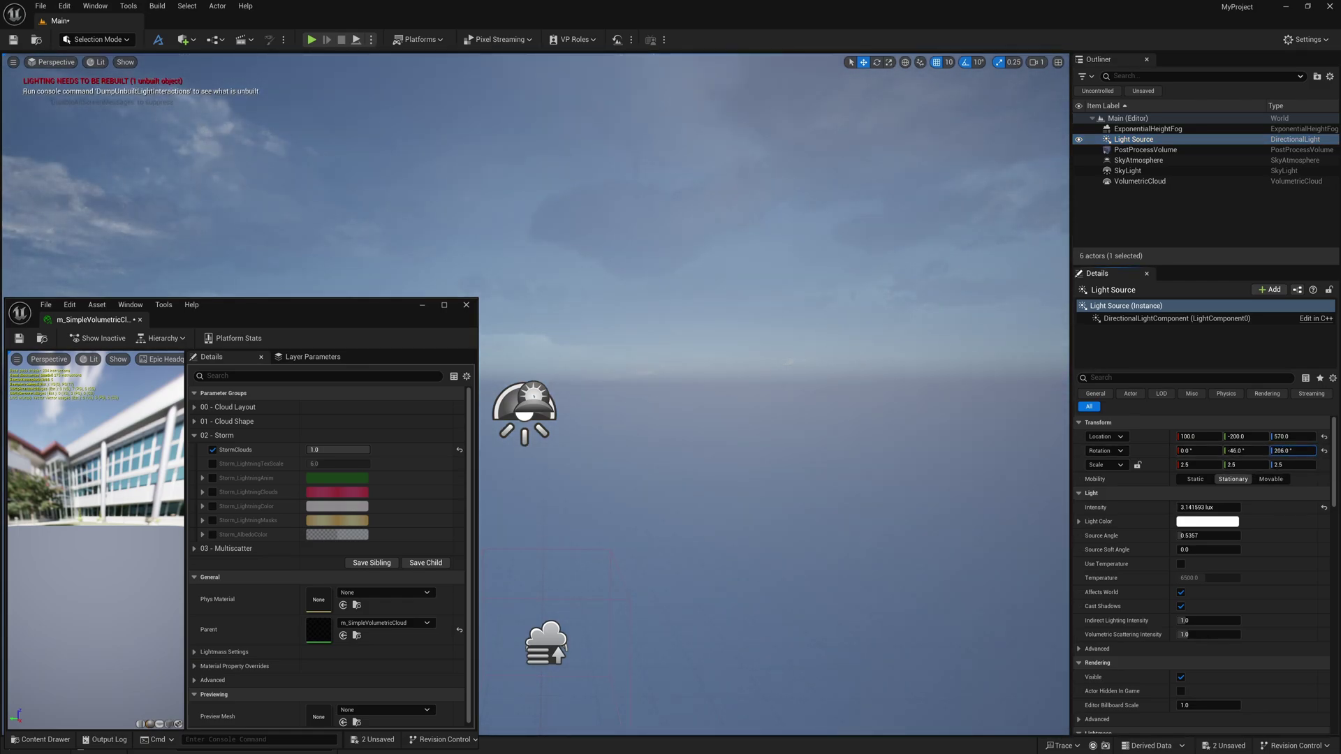
left_click_drag(1237, 451, 1259, 451)
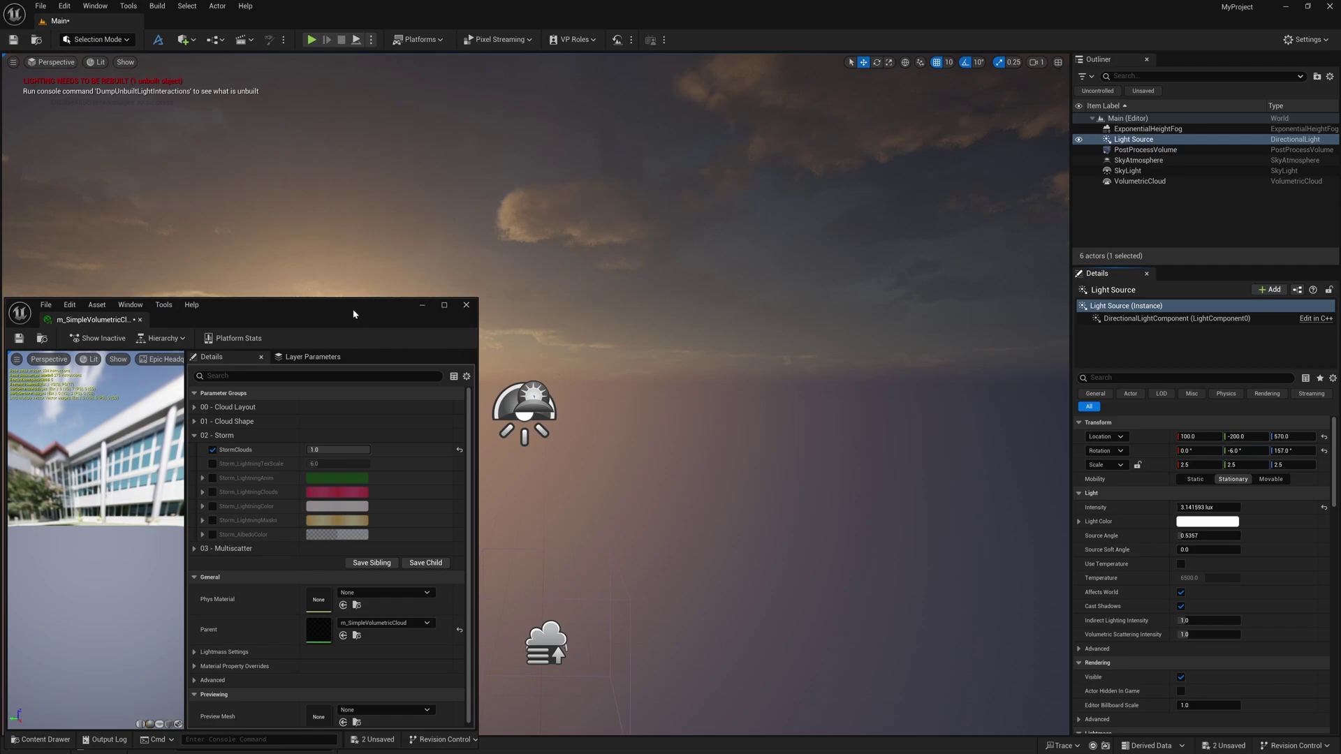
Enable Storm_LightningMasks and tune LightningMaskBias to about -0.01 and LightningMaskStrength to about 0.056.
left_click_drag(353, 314, 711, 562)
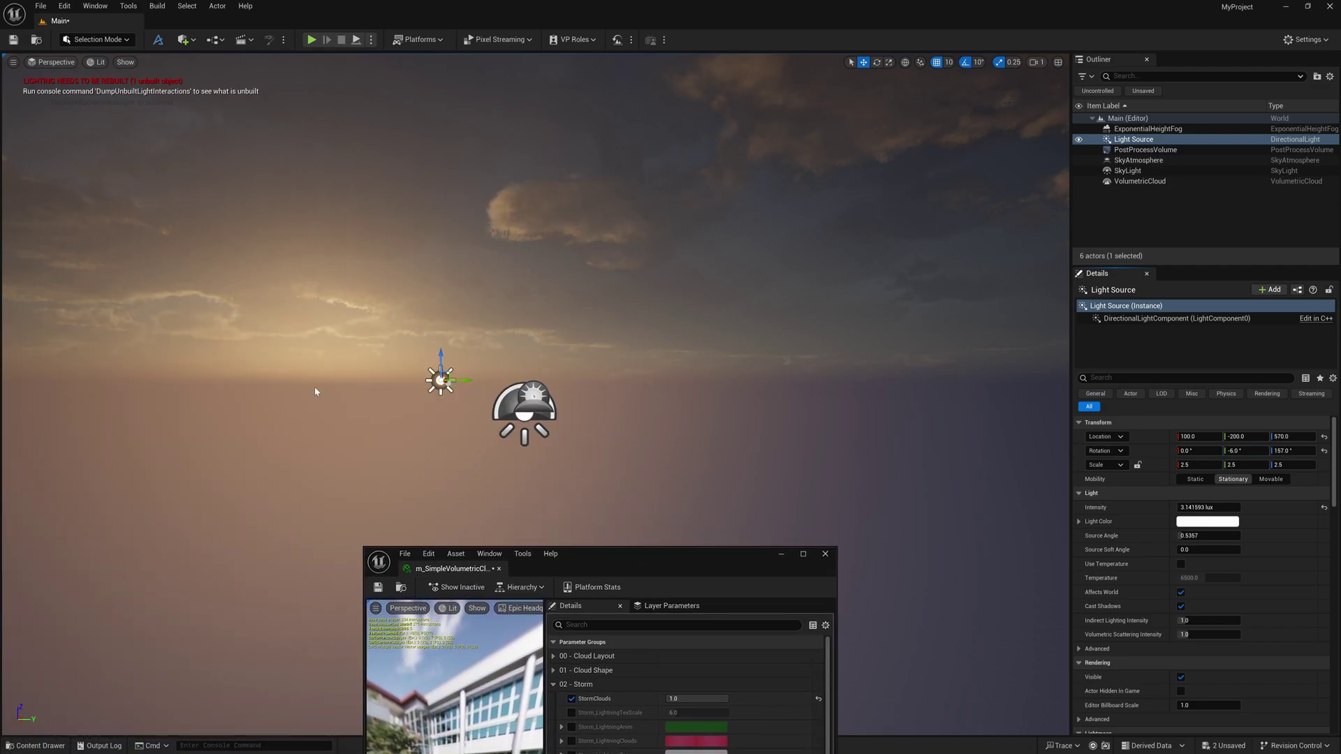
left_click_drag(590, 555, 240, 218)
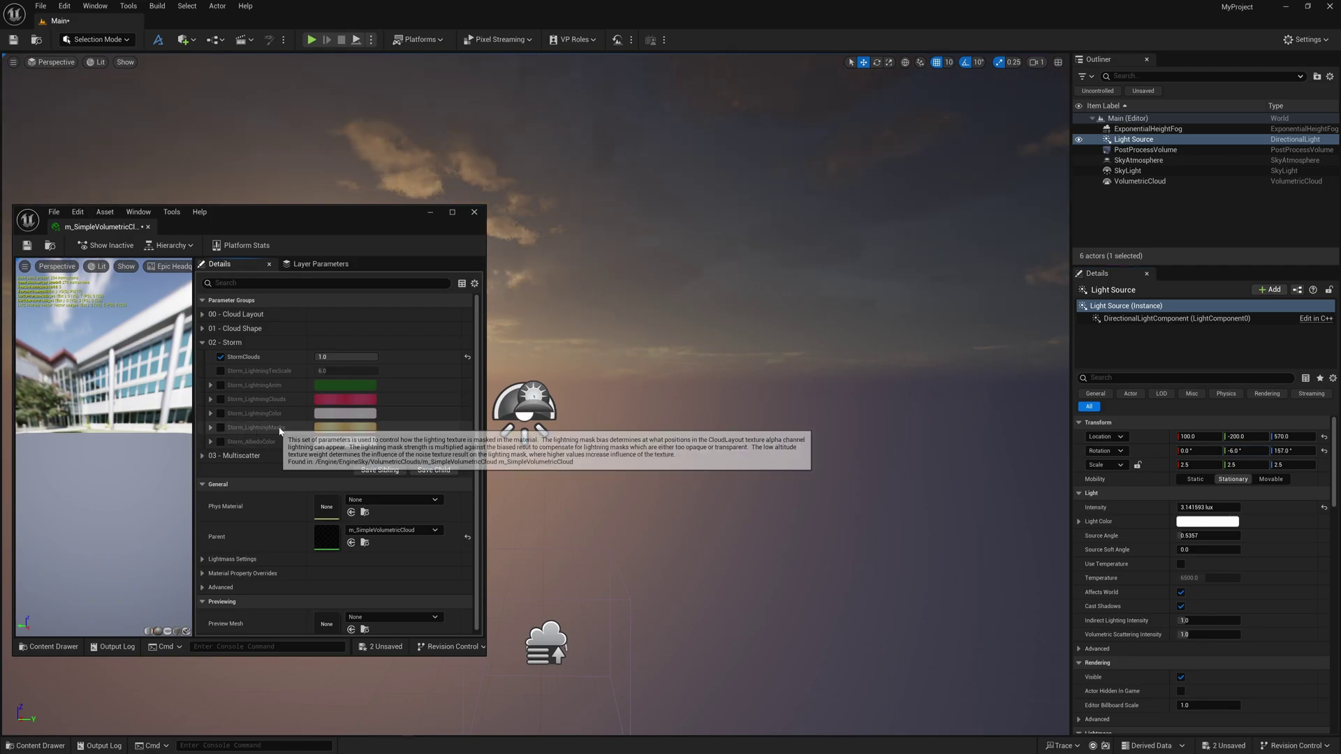
left_click(209, 428)
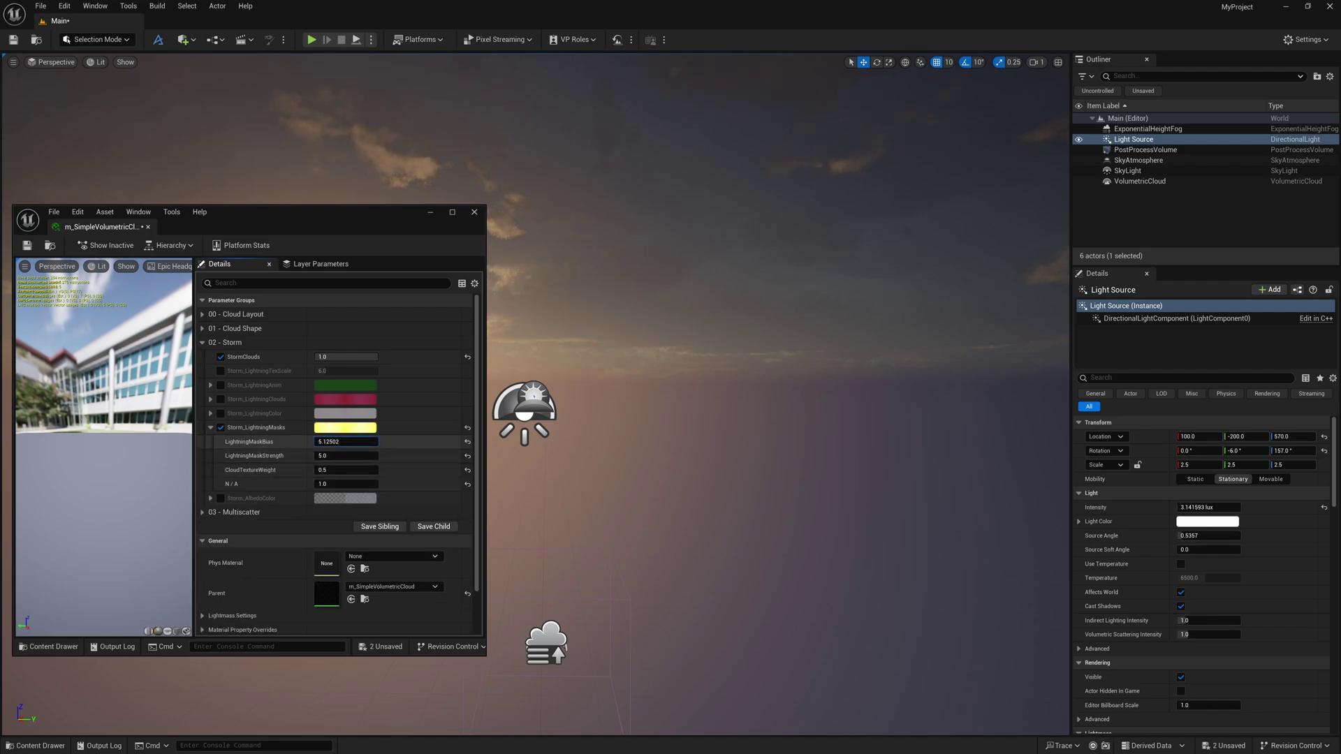
left_click_drag(345, 441, 321, 441)
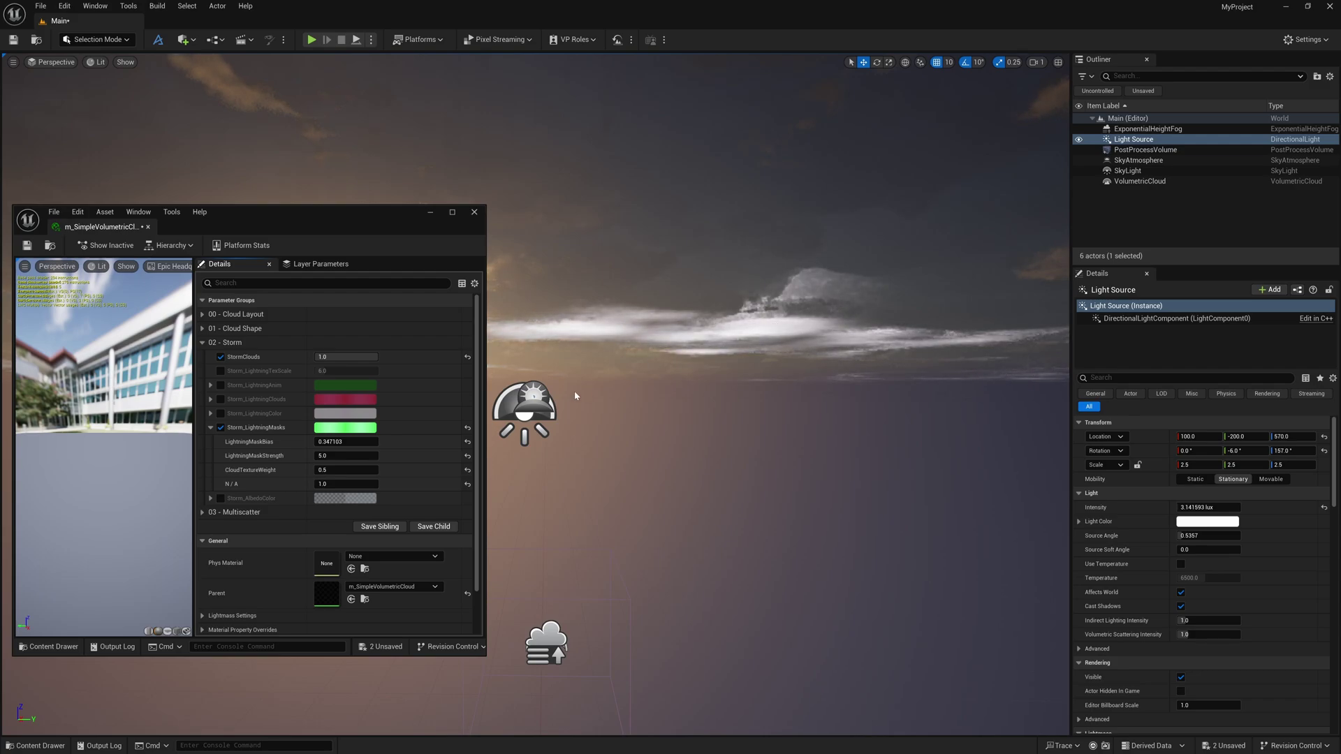
left_click_drag(321, 459, 262, 459)
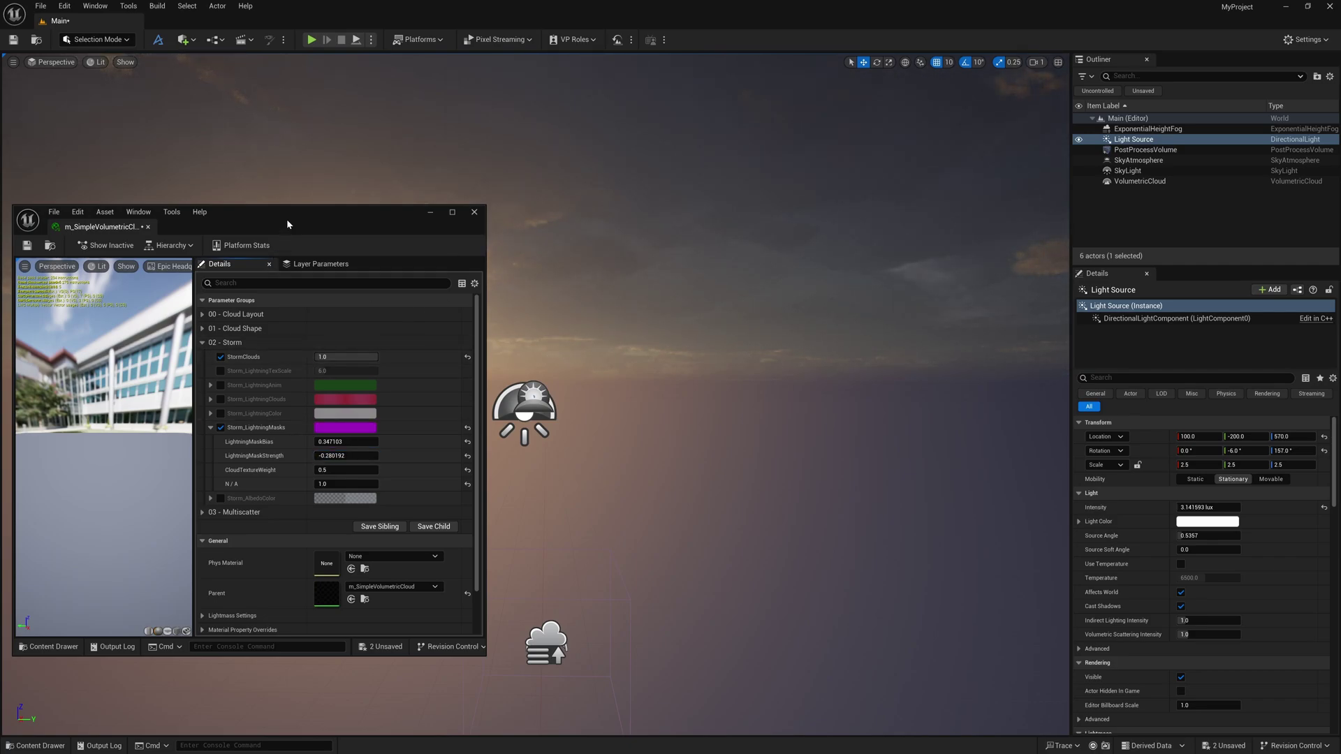
left_click_drag(287, 224, 237, 188)
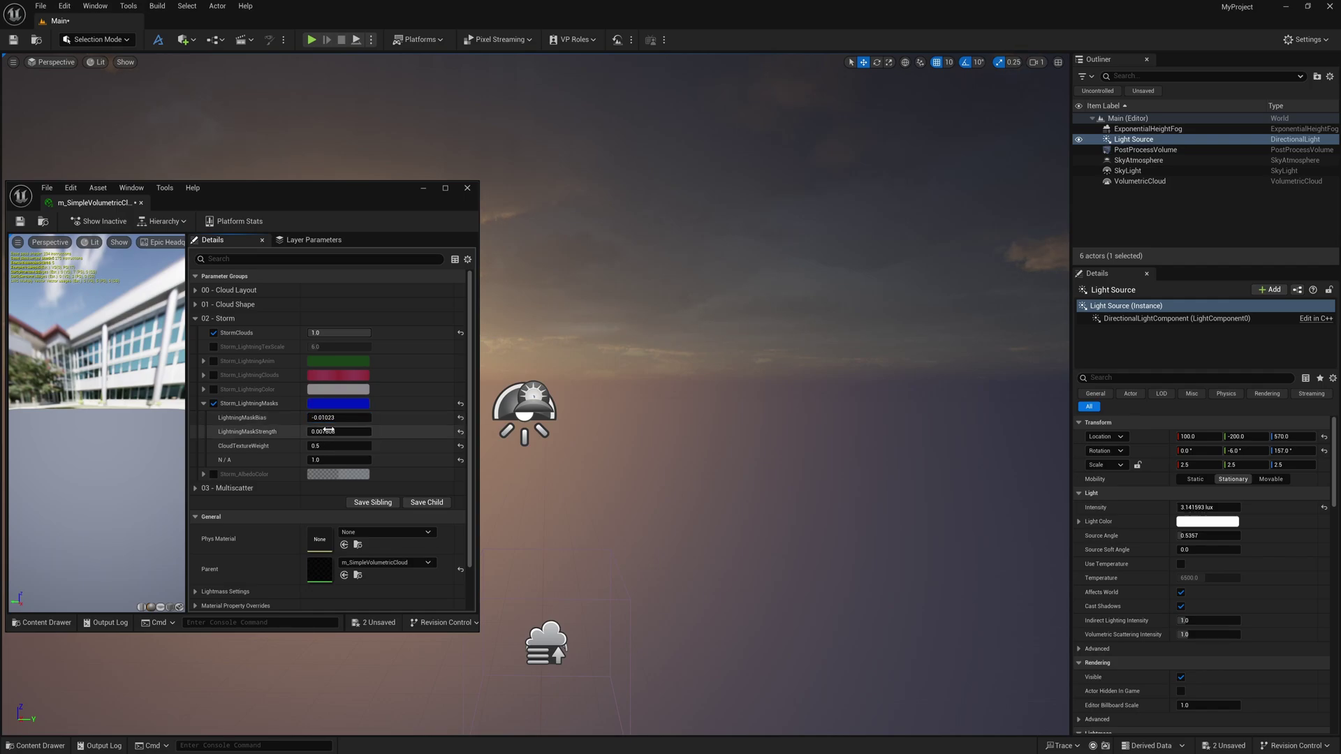
left_click_drag(339, 431, 364, 431)
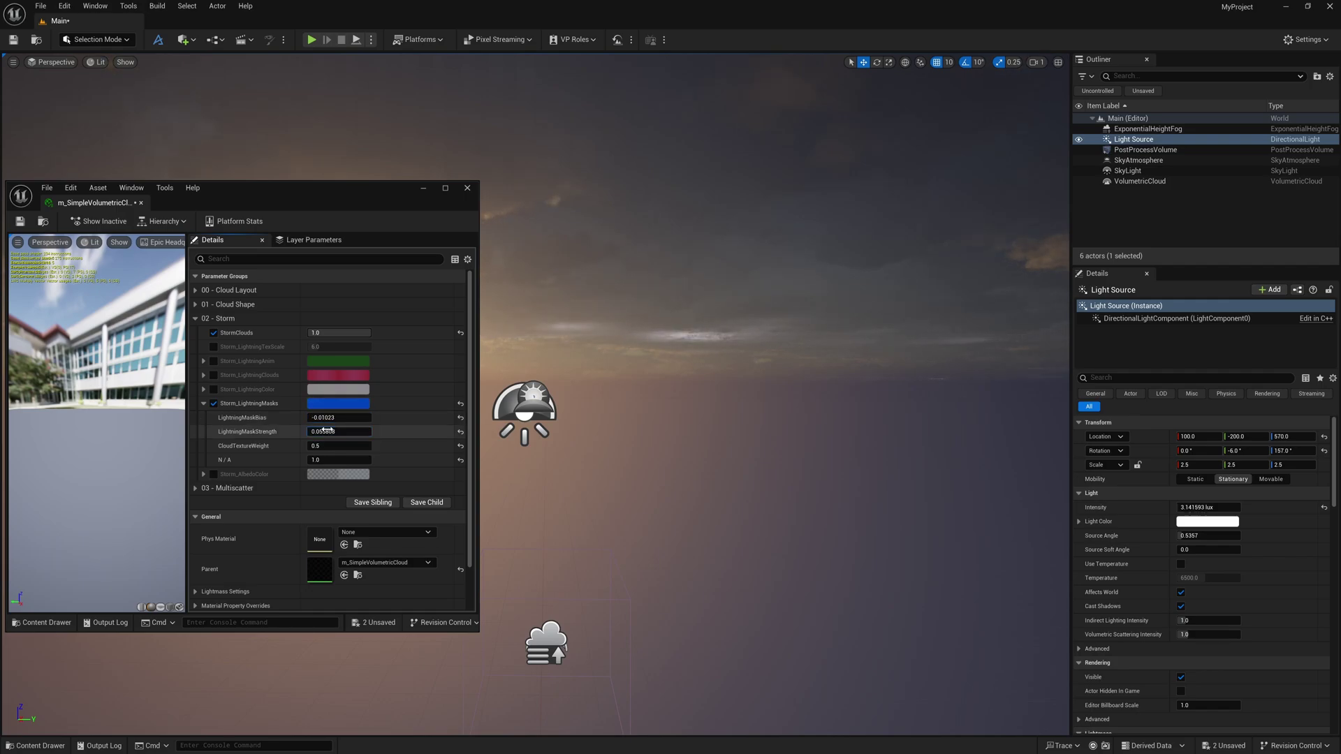
mouse_move(727, 297)
right_mouse_down()
mouse_move(733, 310)
mouse_move(730, 286)
right_mouse_up()
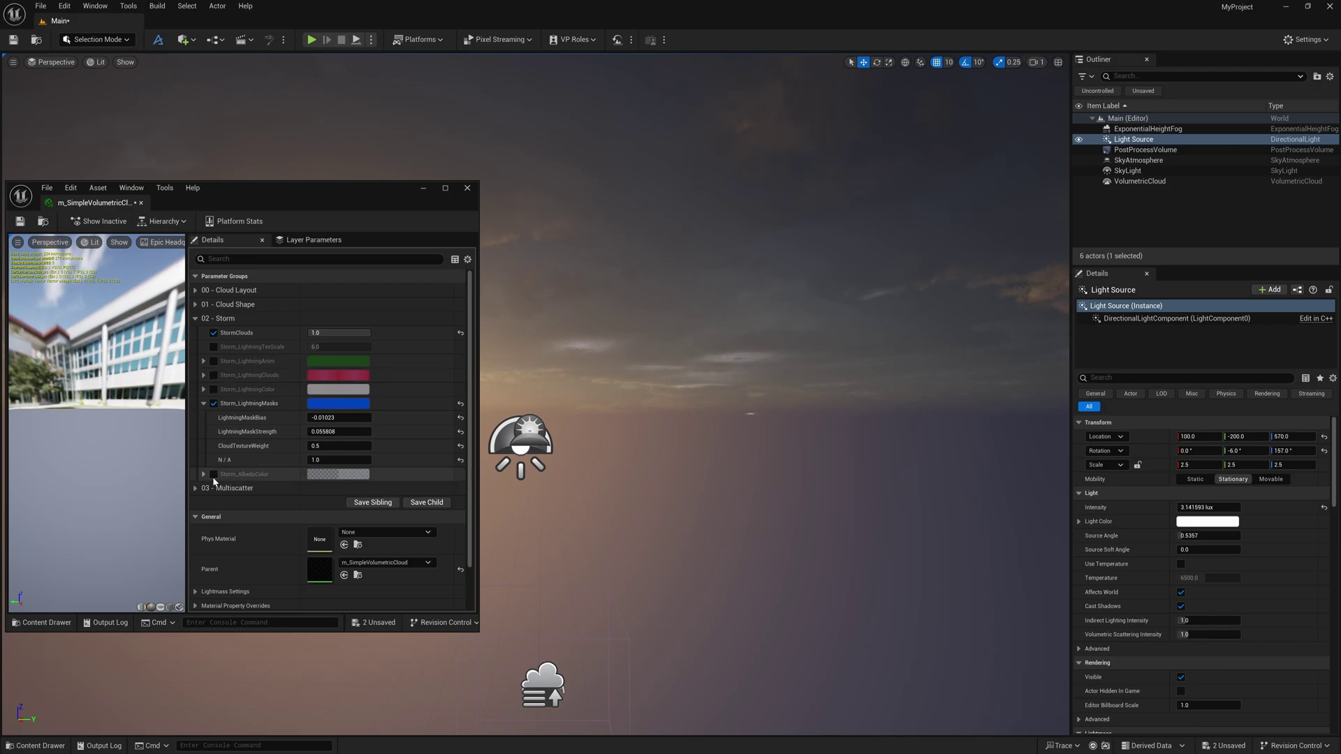
Try a red-orange Storm_AlbedoColor override with R 1.0, G about 0.1 and B 0.0, and switch the override off.
left_click(214, 475)
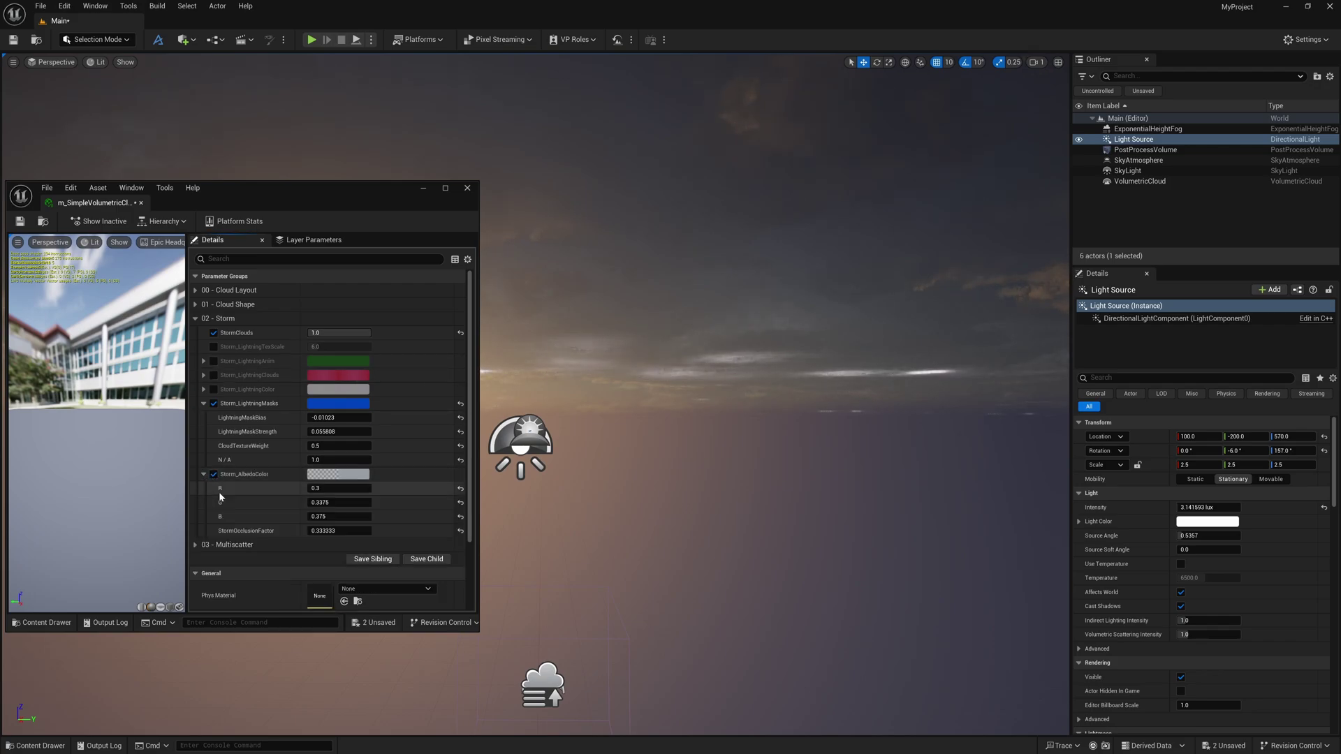
left_click_drag(339, 488, 318, 488)
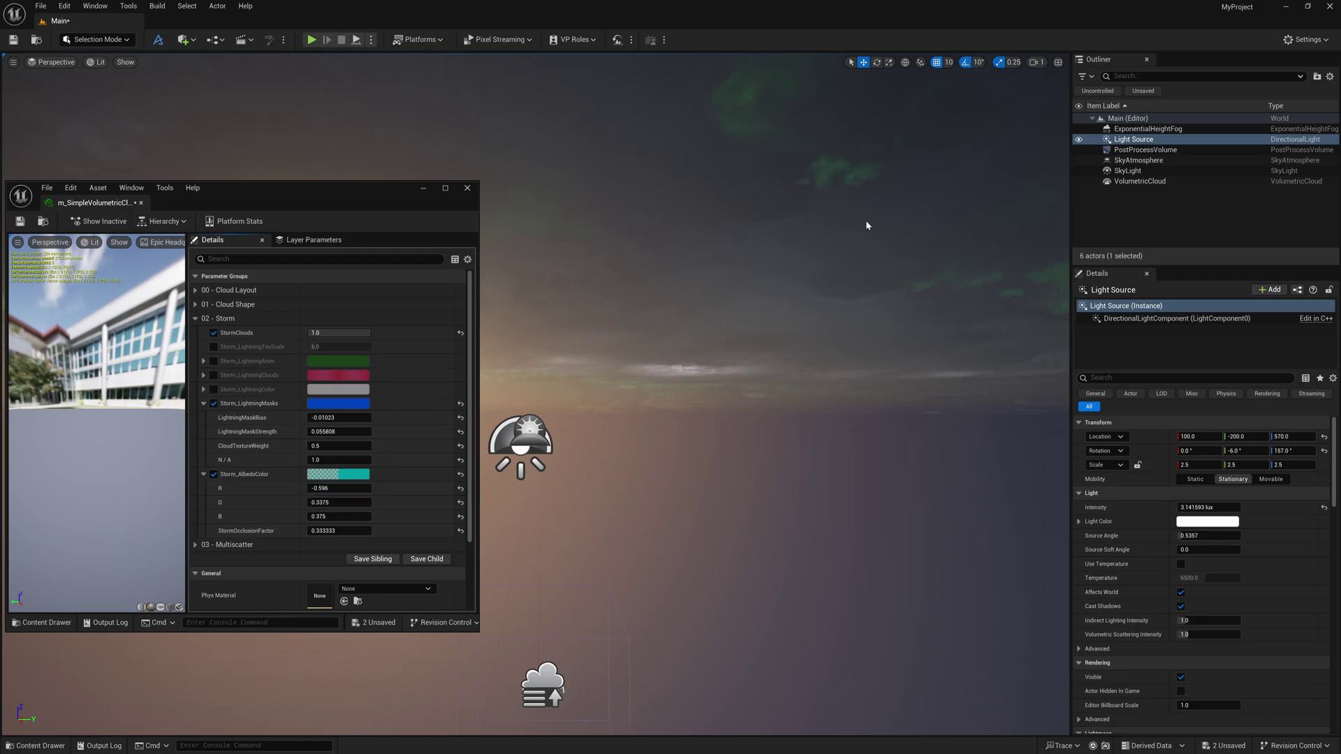
left_click(347, 474)
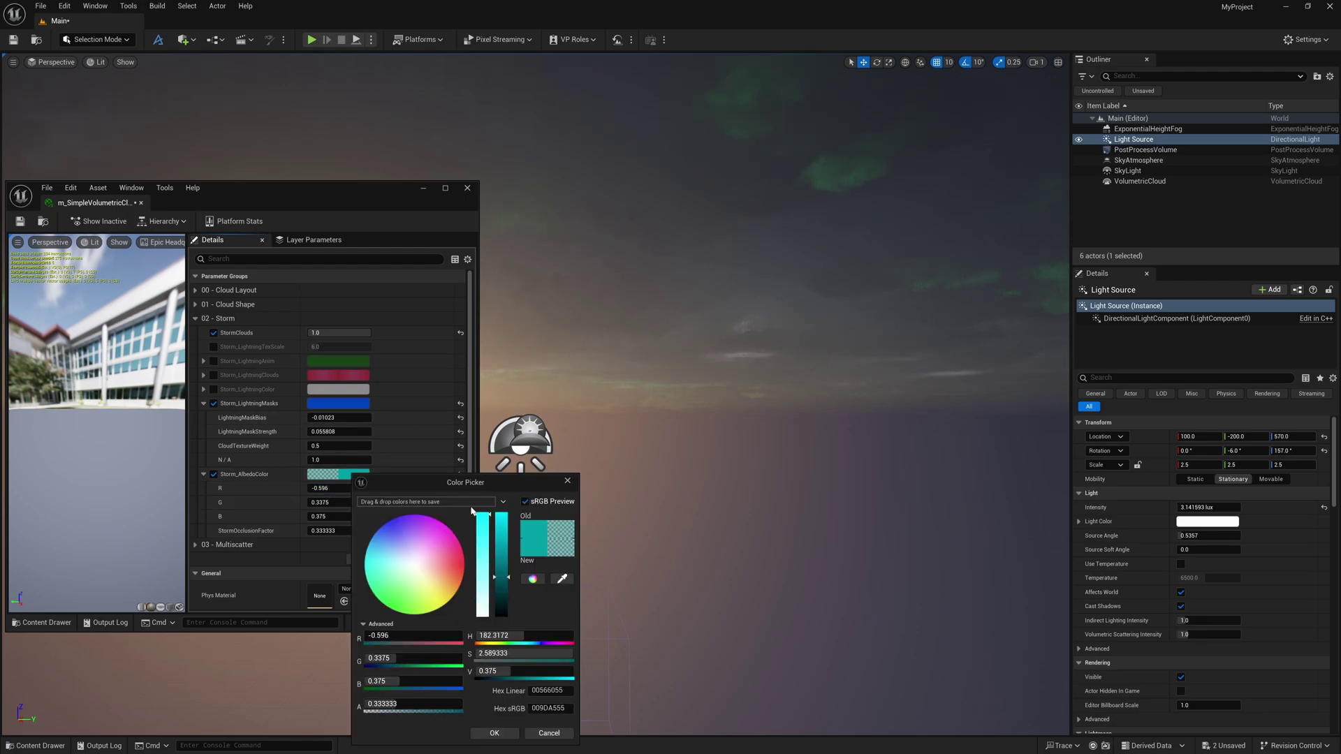
mouse_move(440, 581)
left_mouse_down()
mouse_move(489, 568)
mouse_move(502, 514)
left_mouse_up()
left_click(495, 733)
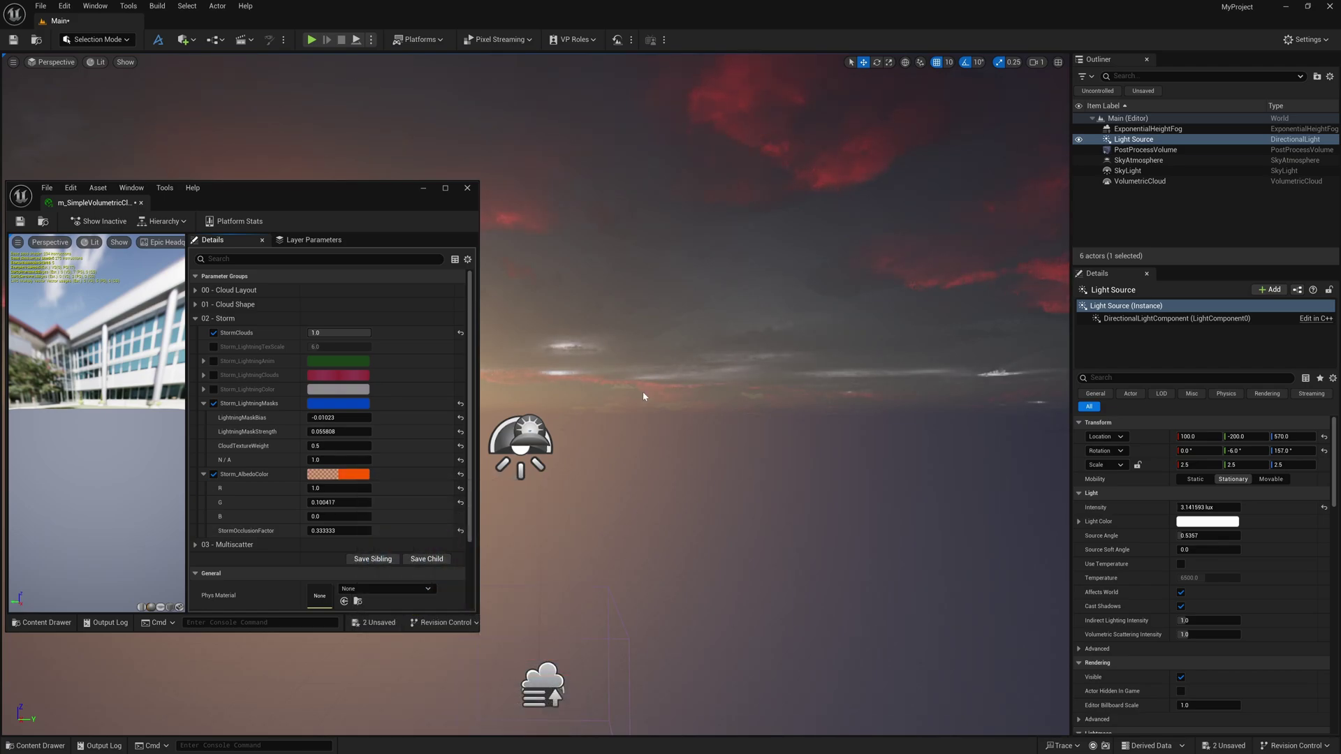
left_click(214, 474)
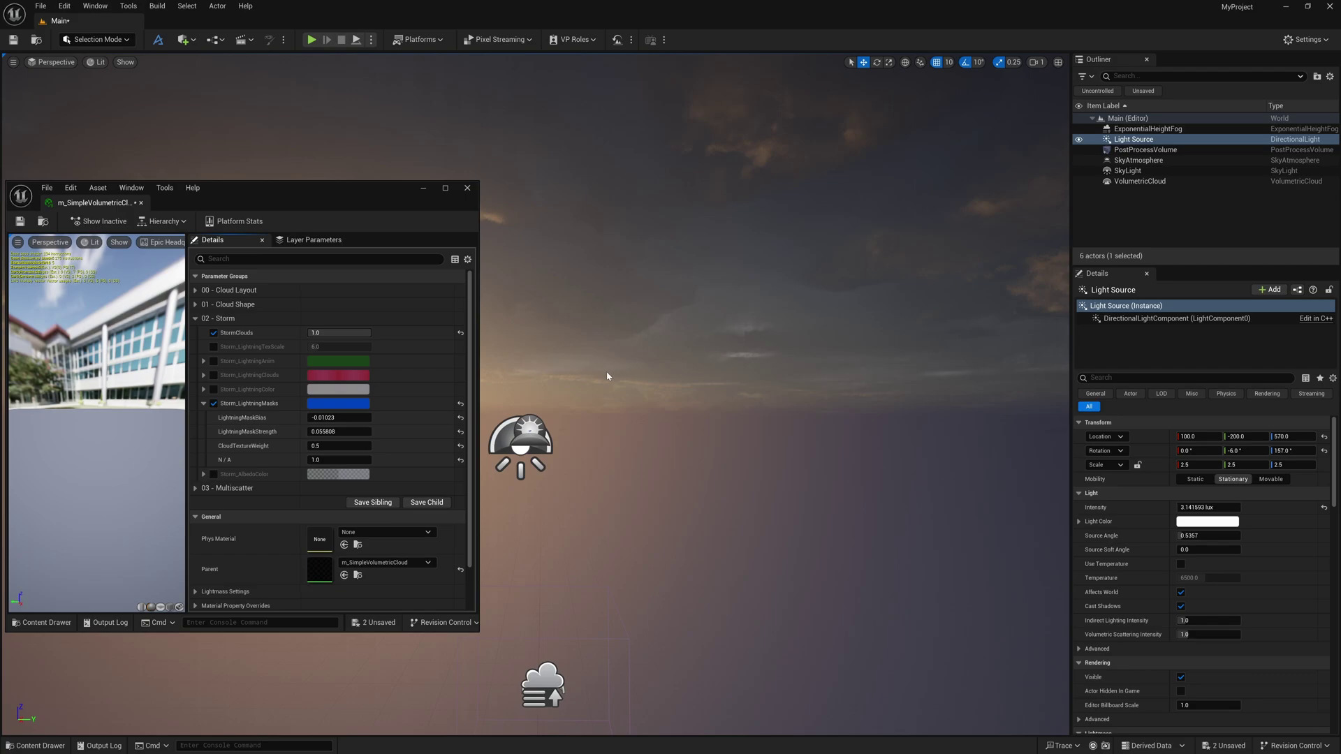
Try an orange tint as the Storm_LightningColor override and switch the override off.
left_click(203, 390)
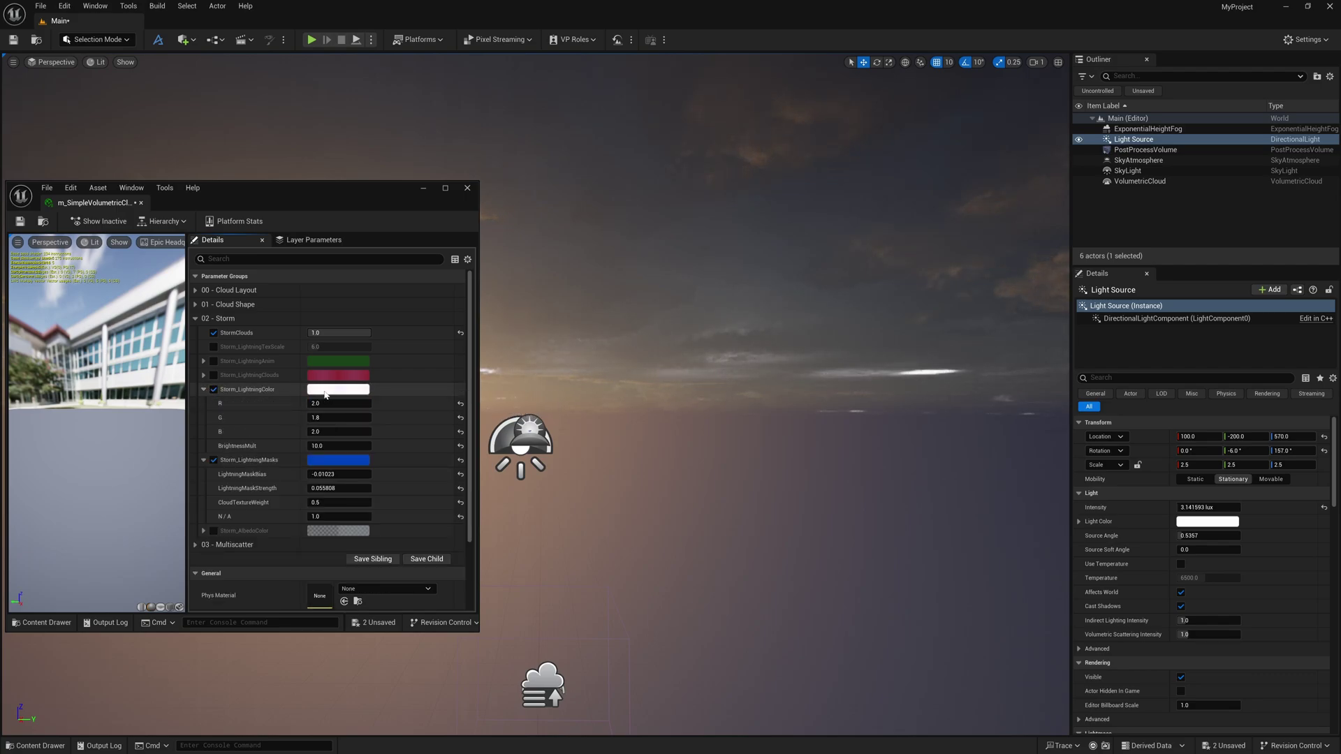
left_click(338, 389)
left_click_drag(418, 482, 536, 389)
left_click_drag(412, 513, 448, 507)
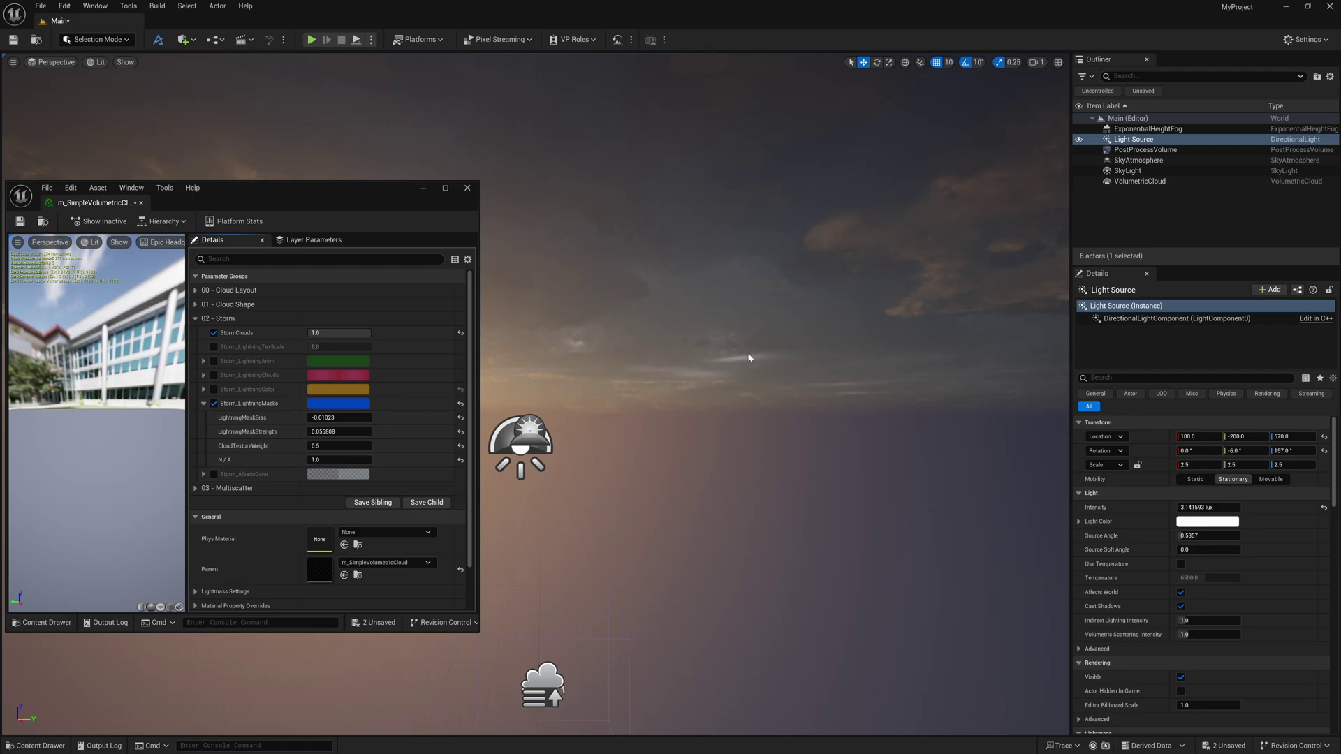
Enable Storm_LightningClouds and lower its SourcePower to about 0.66.
left_click(214, 376)
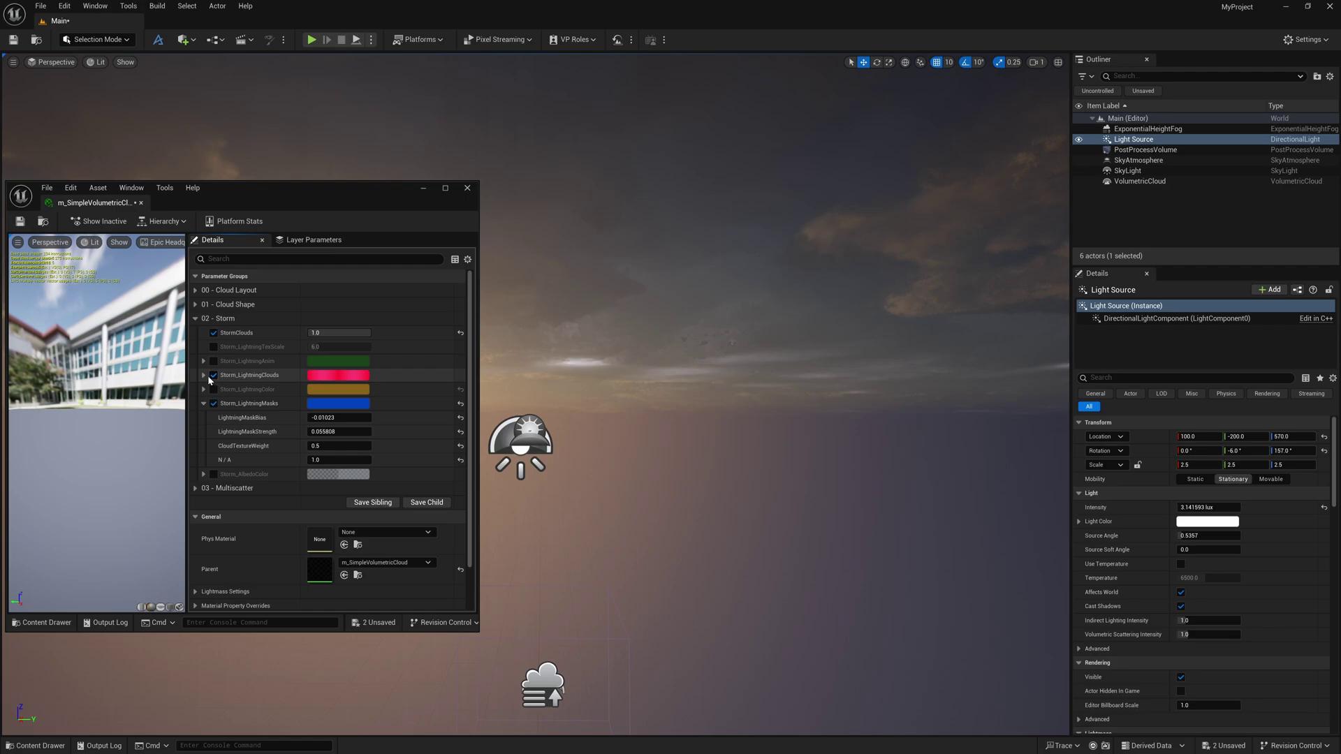
left_click(203, 376)
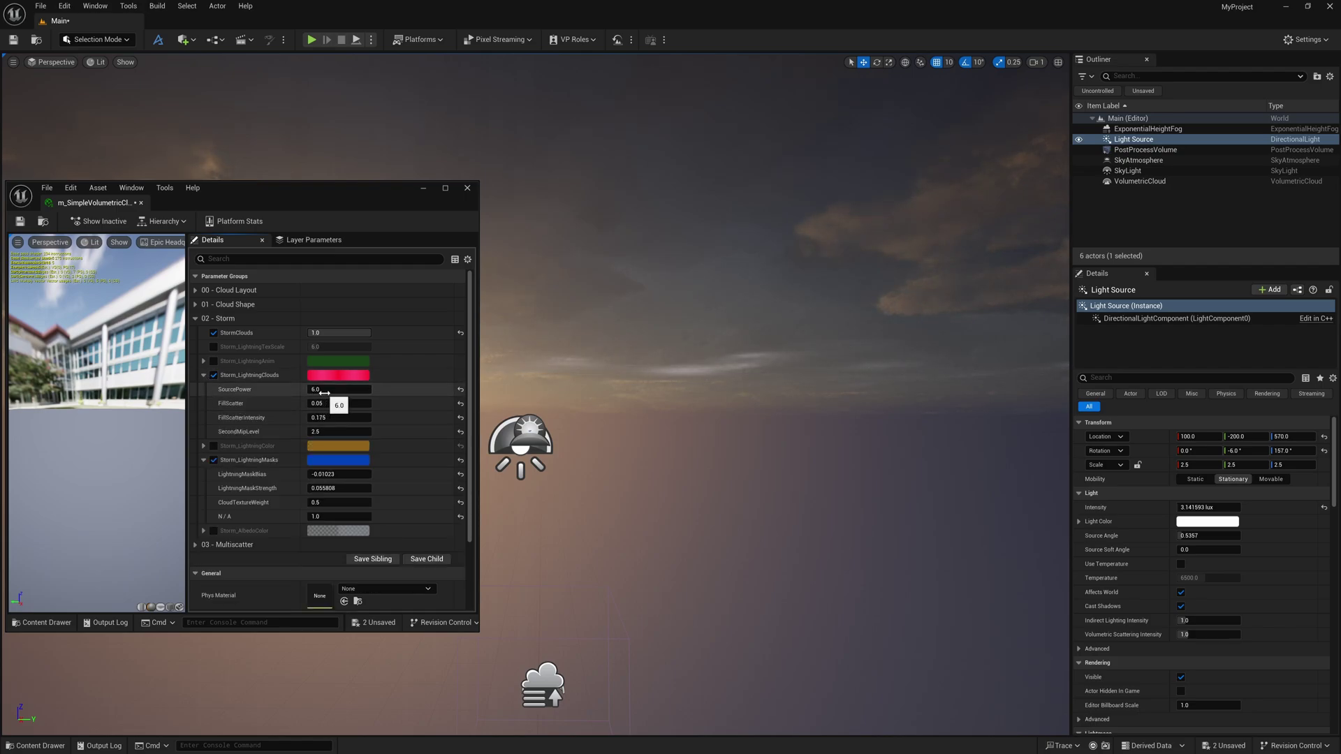
left_click_drag(339, 389, 319, 389)
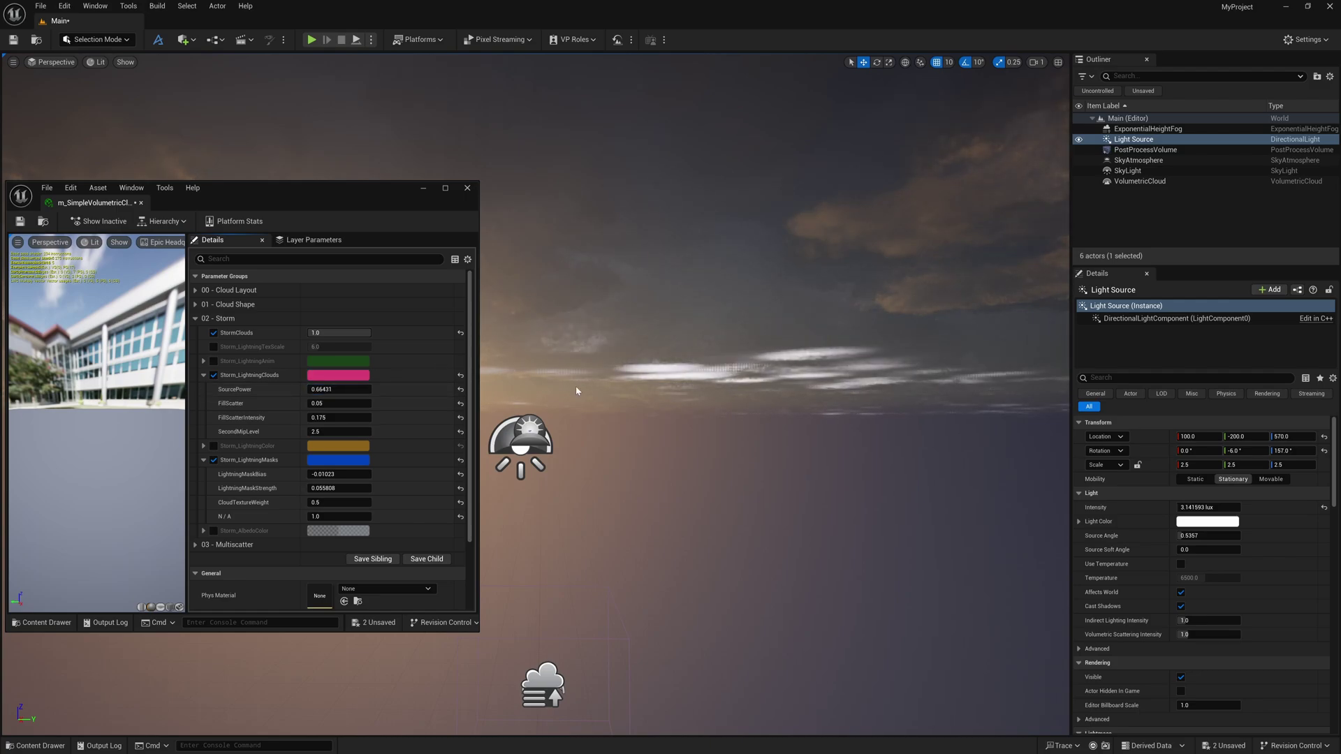
Set the Light Source's Y rotation to -1°, moving the material instance window clear of the sky and the light's settings.
left_click_drag(290, 189, 1082, 203)
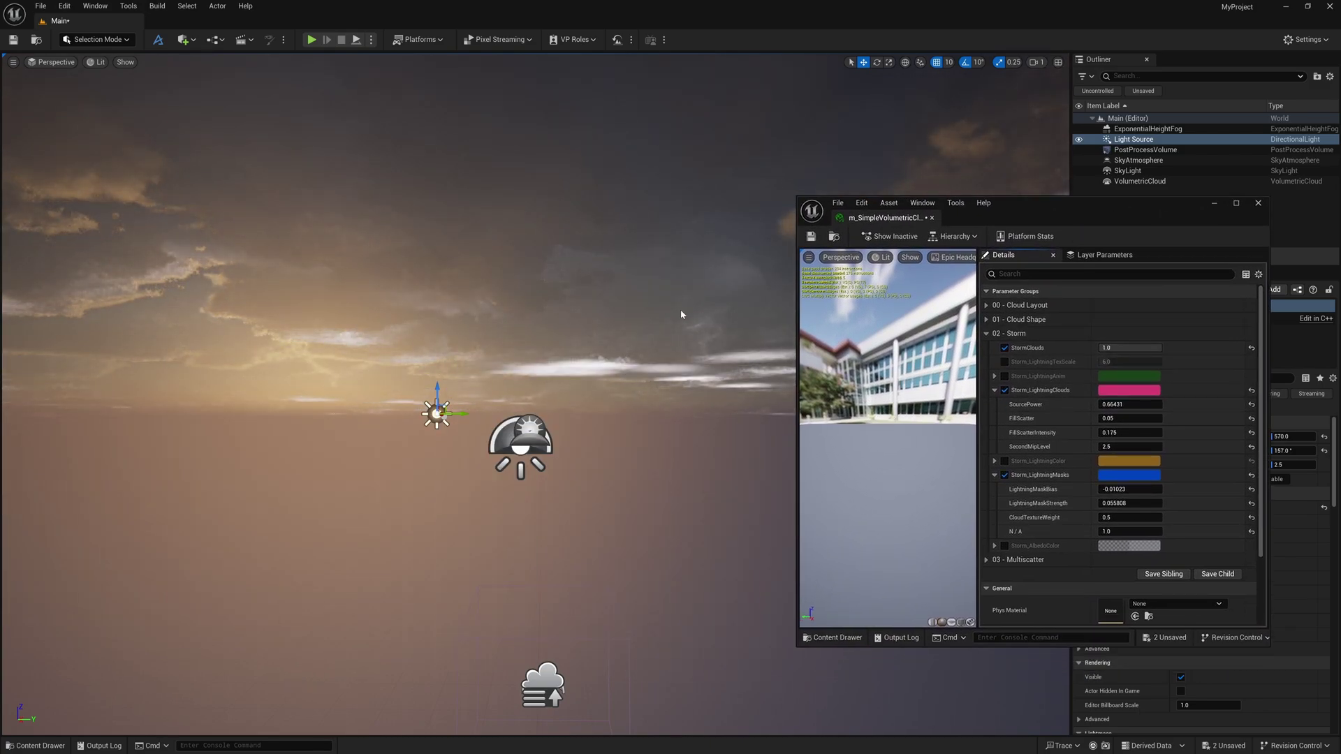
left_click_drag(1016, 209, 372, 441)
left_click(1134, 139)
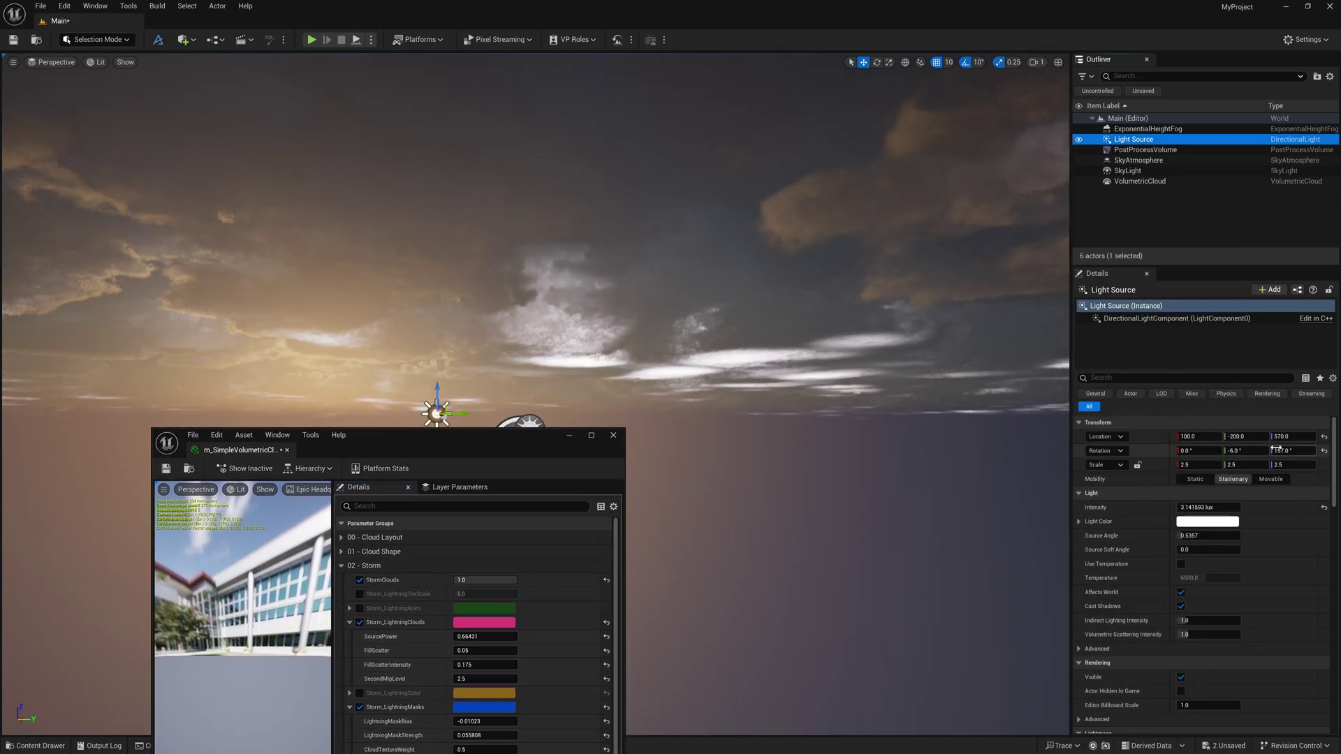
left_click_drag(1245, 450, 1241, 451)
left_click_drag(511, 434, 1090, 379)
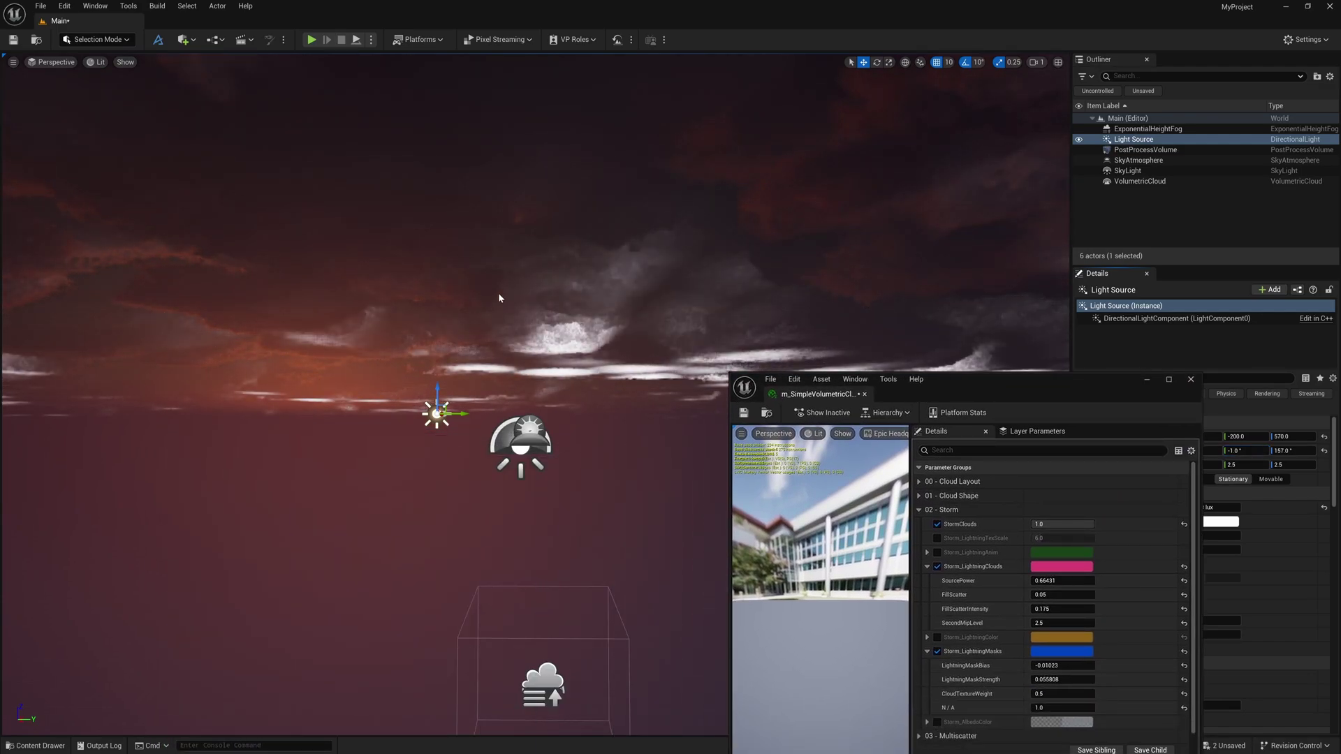
Raise FillScatter of Storm_LightningClouds to about 0.54 and move the material window aside to expose the sky.
left_click_drag(906, 392, 913, 223)
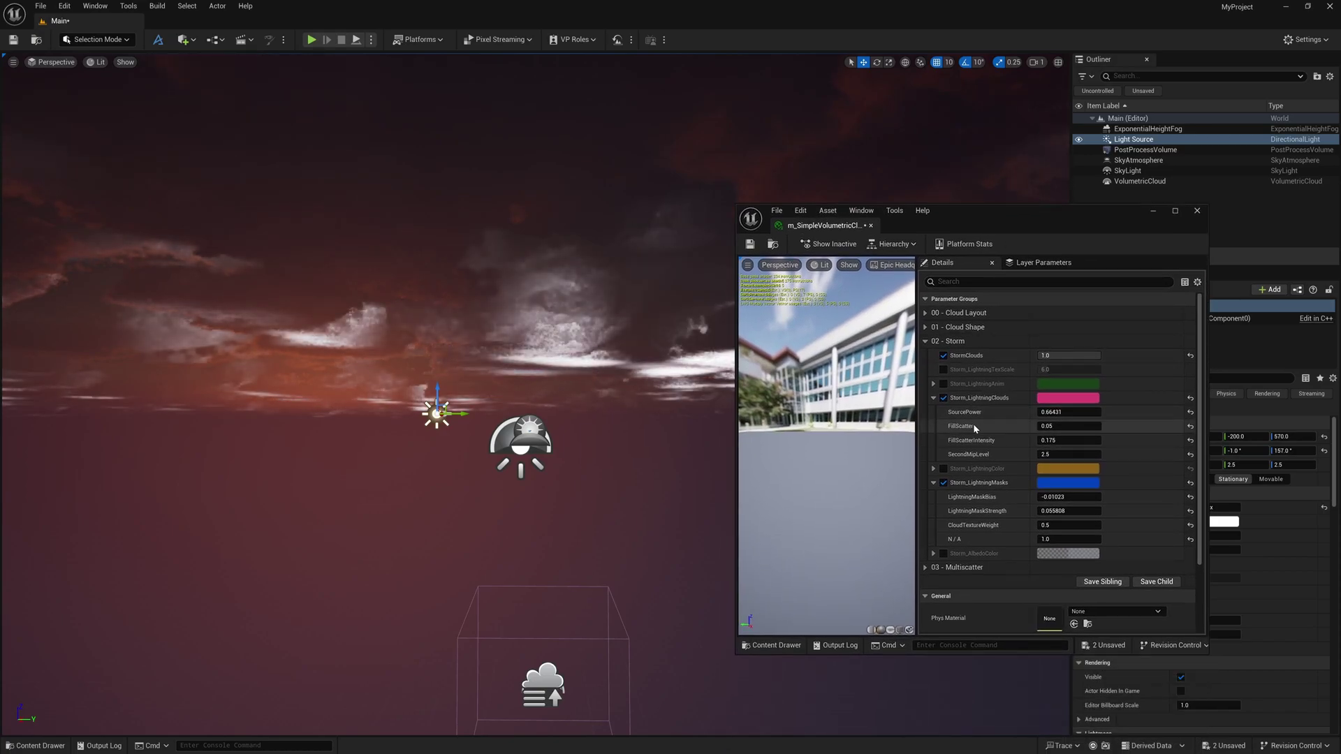
left_click_drag(1048, 428, 1082, 427)
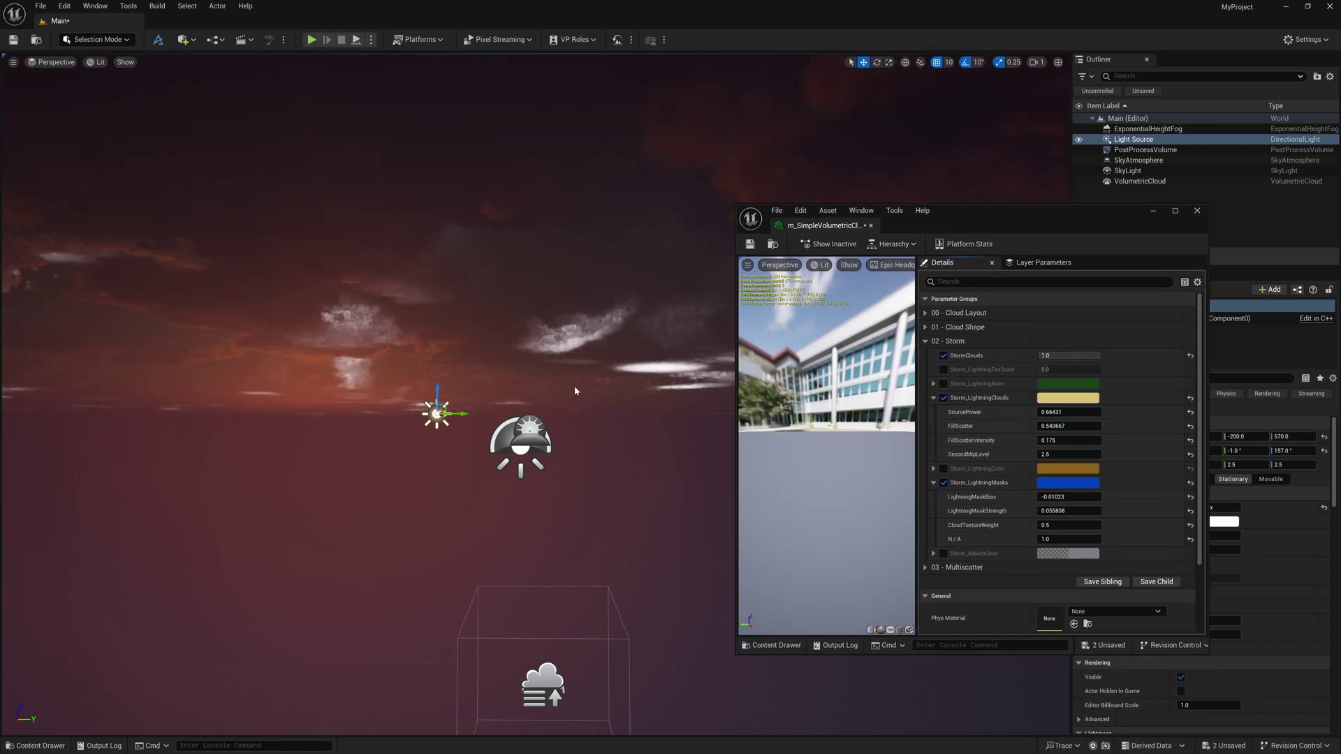
left_click_drag(945, 228, 989, 169)
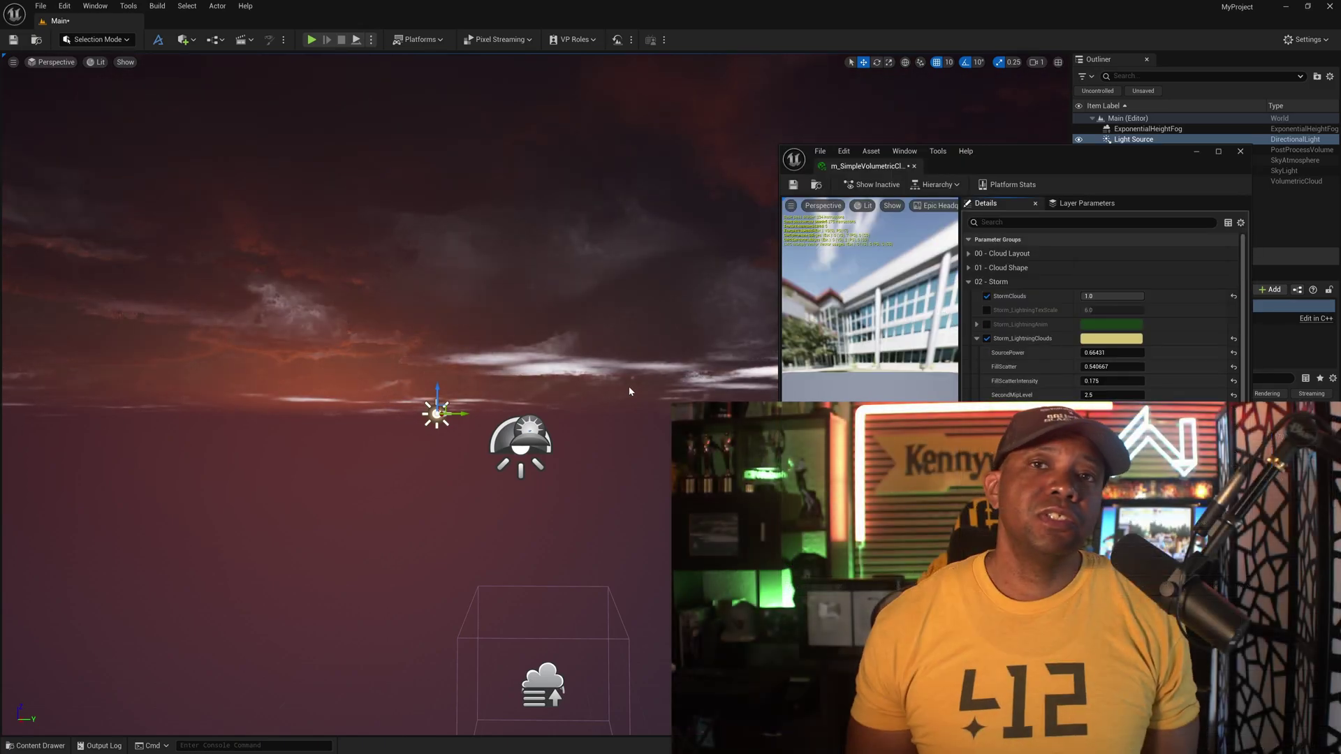